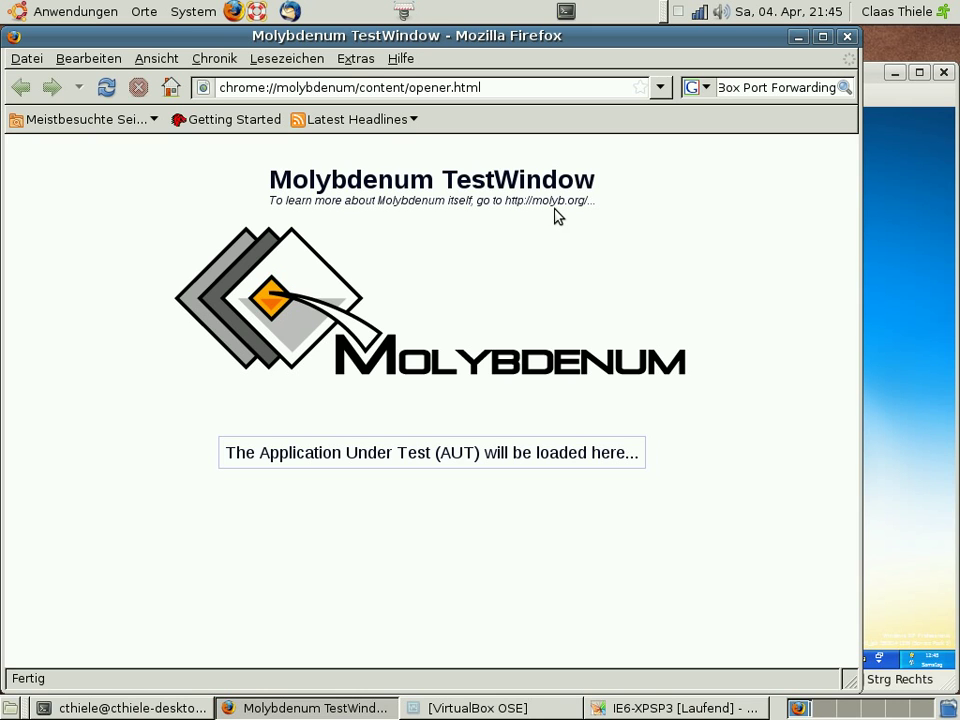
Launch Molybdenum, load suite.xml and run all its tests so all five commands pass
click(353, 60)
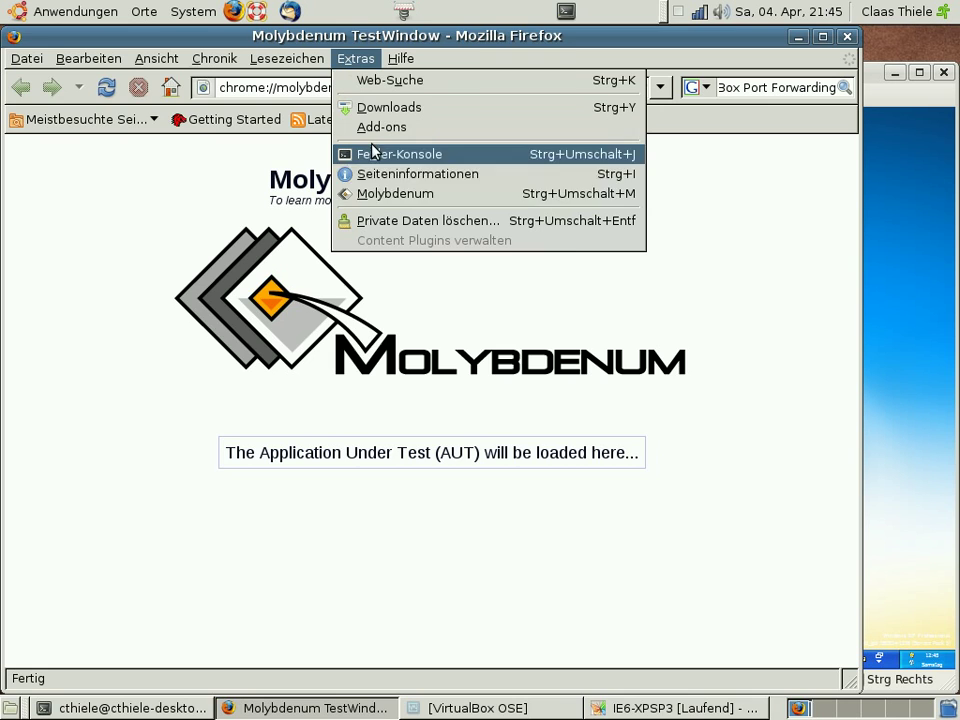
click(390, 194)
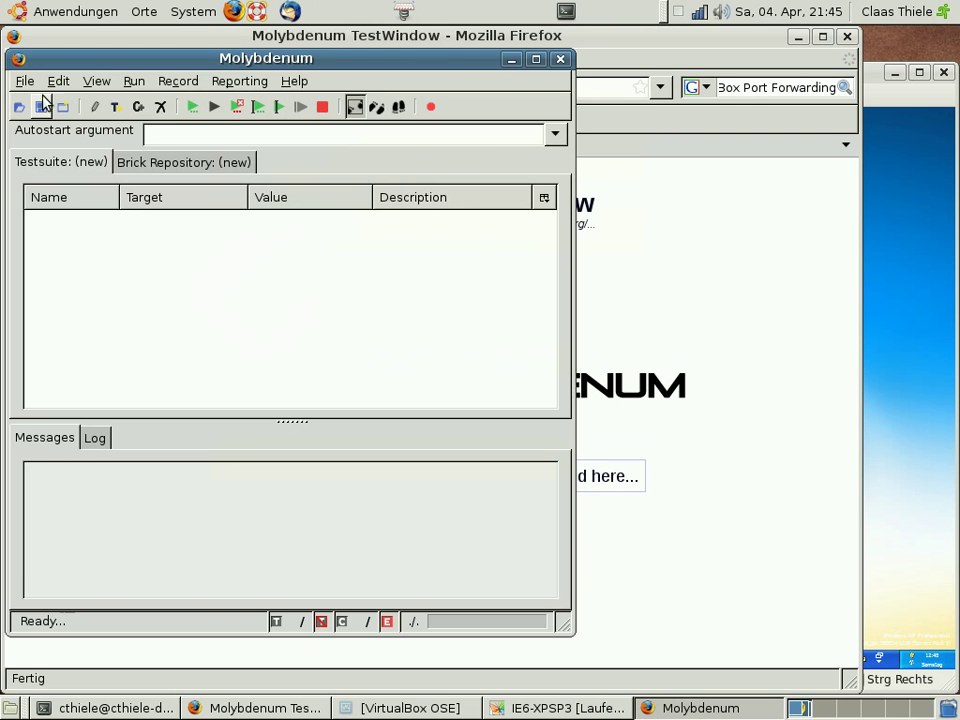
click(24, 80)
click(54, 103)
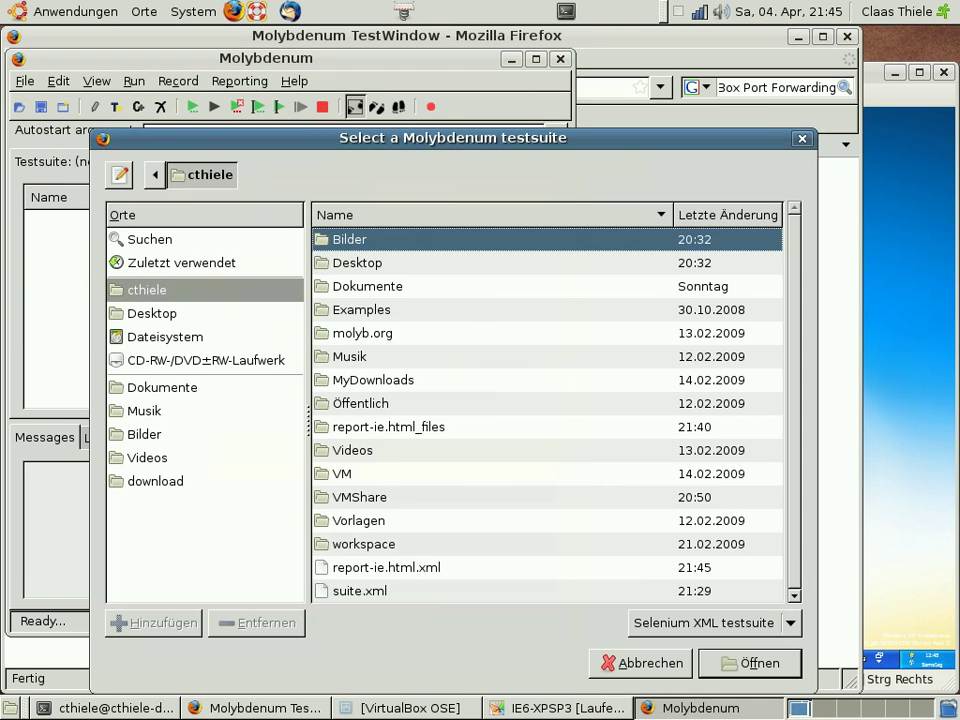
double_click(386, 590)
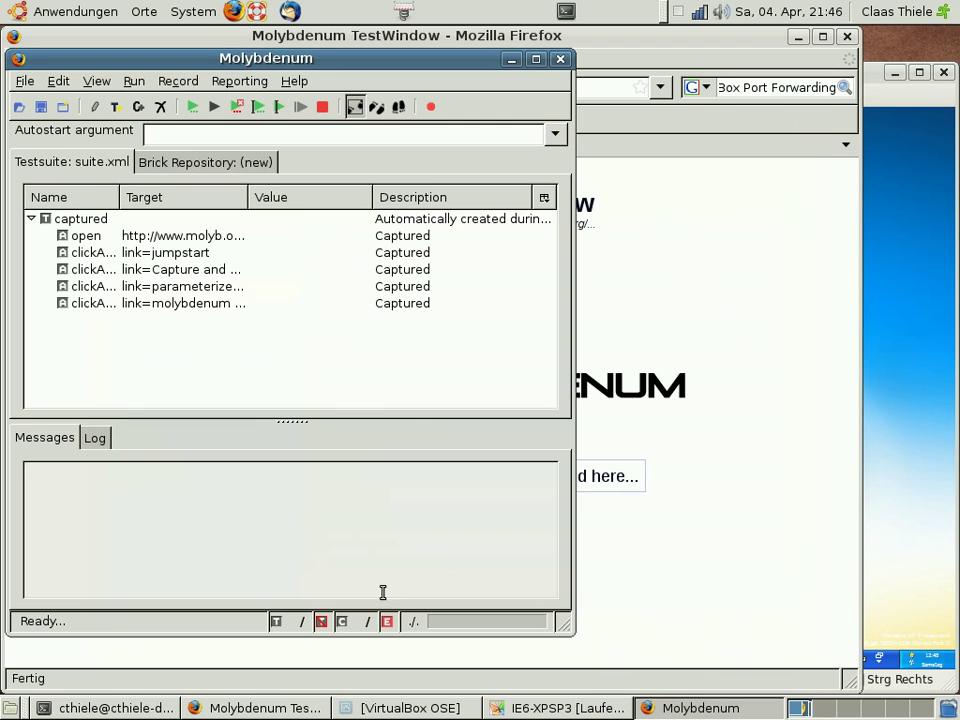
drag(319, 80, 857, 110)
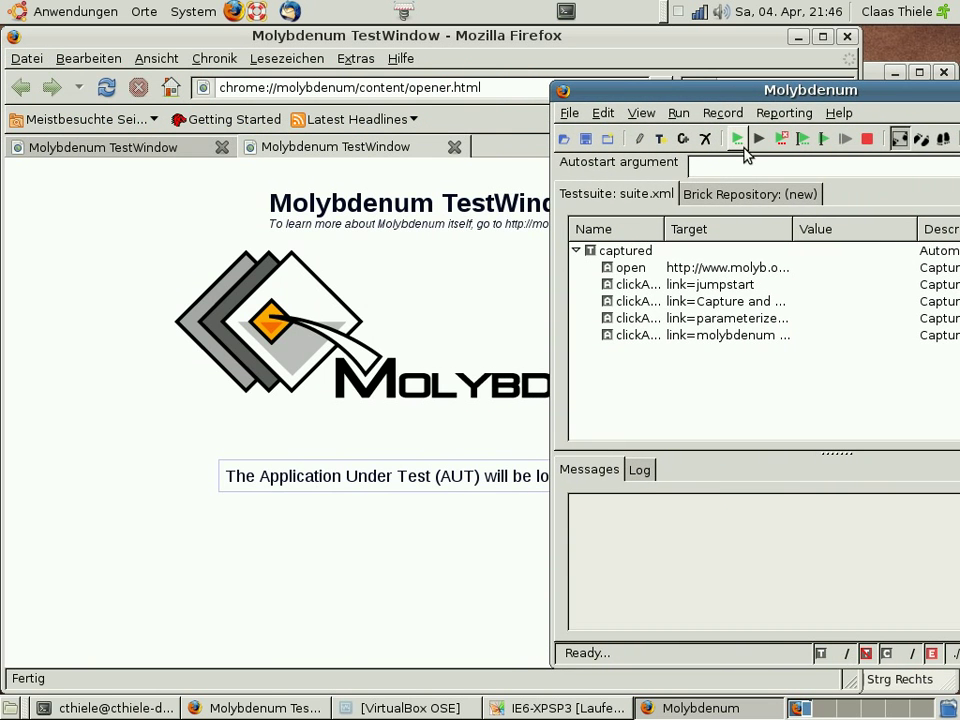
click(742, 145)
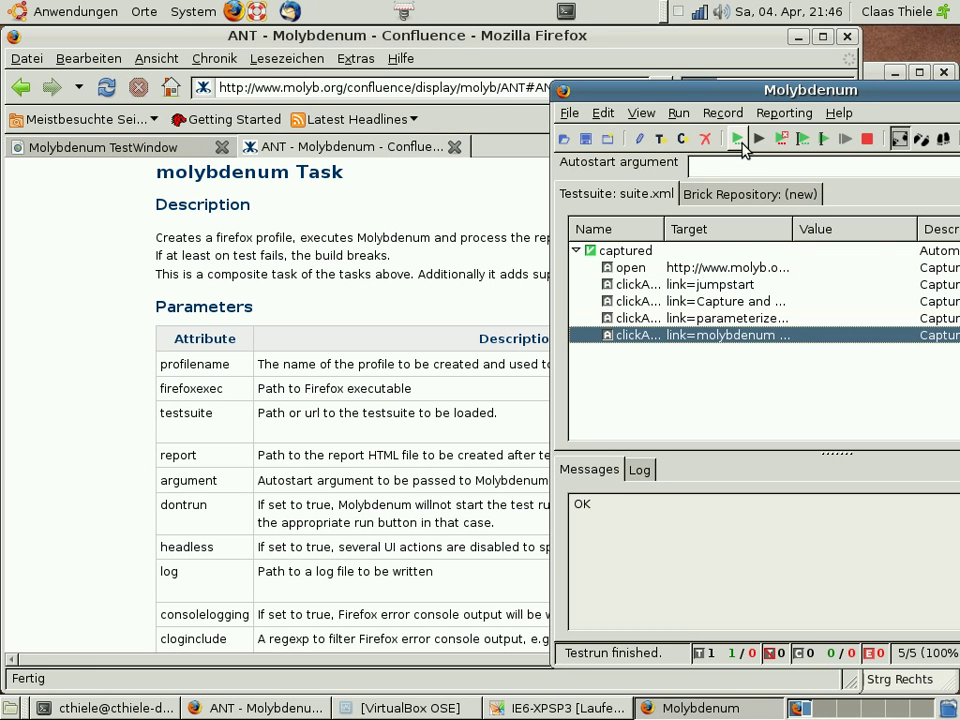
Run the suite through SeleniumRC with the Opera configuration, yielding a 100% success report
click(677, 114)
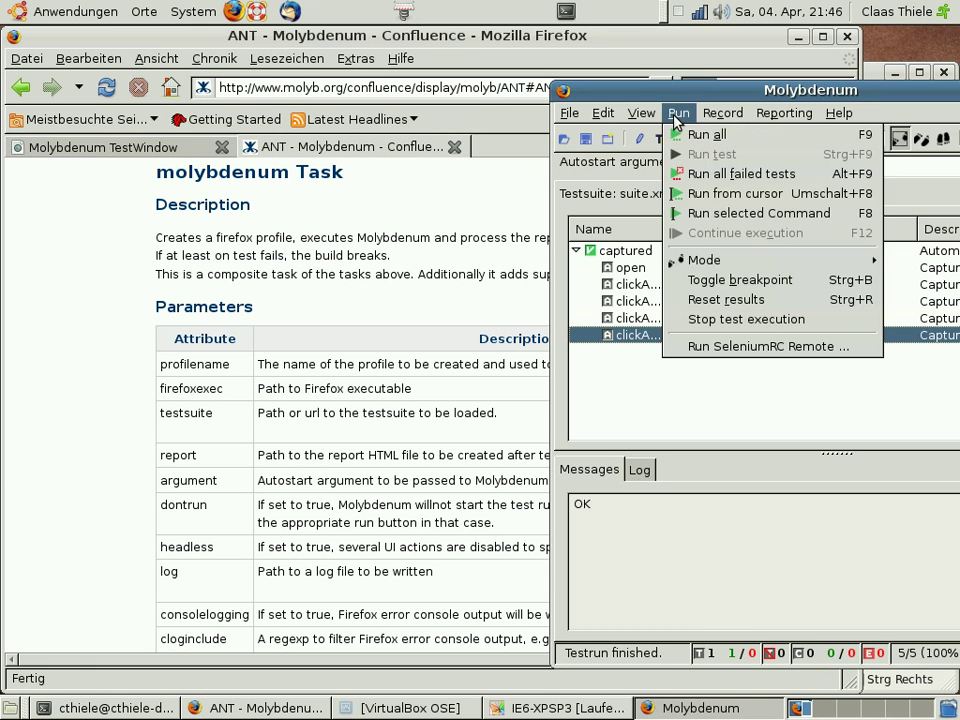
click(700, 347)
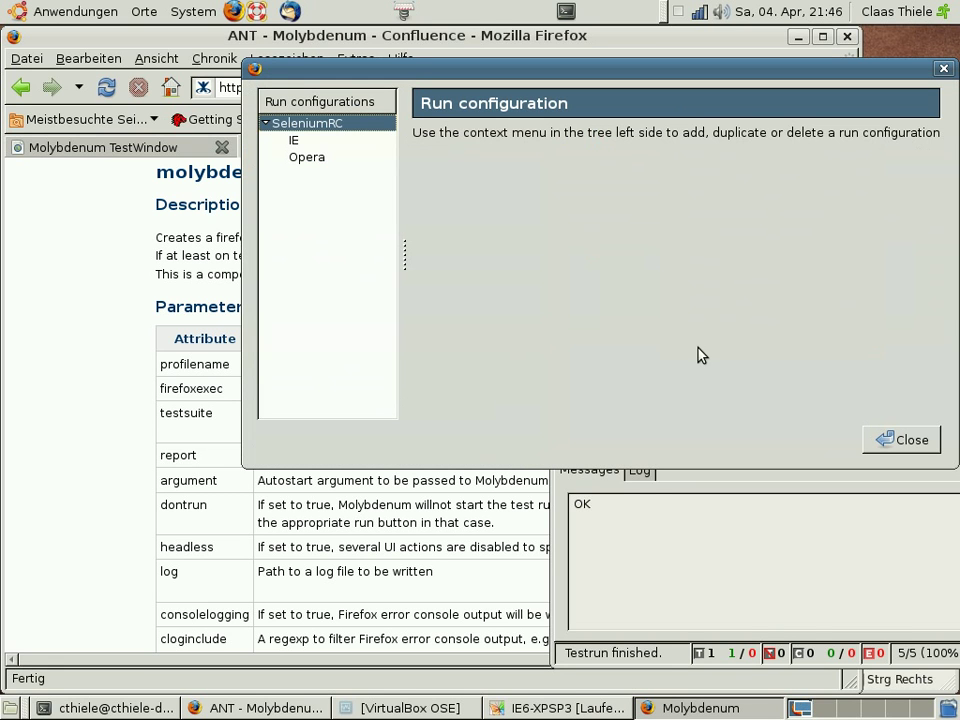
click(316, 160)
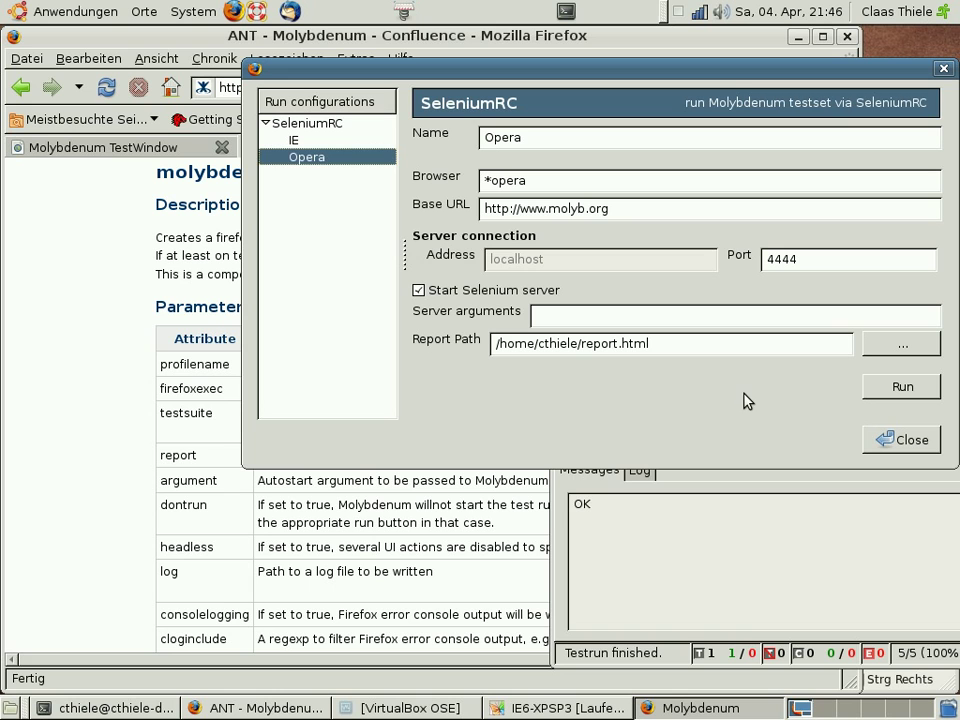
click(868, 397)
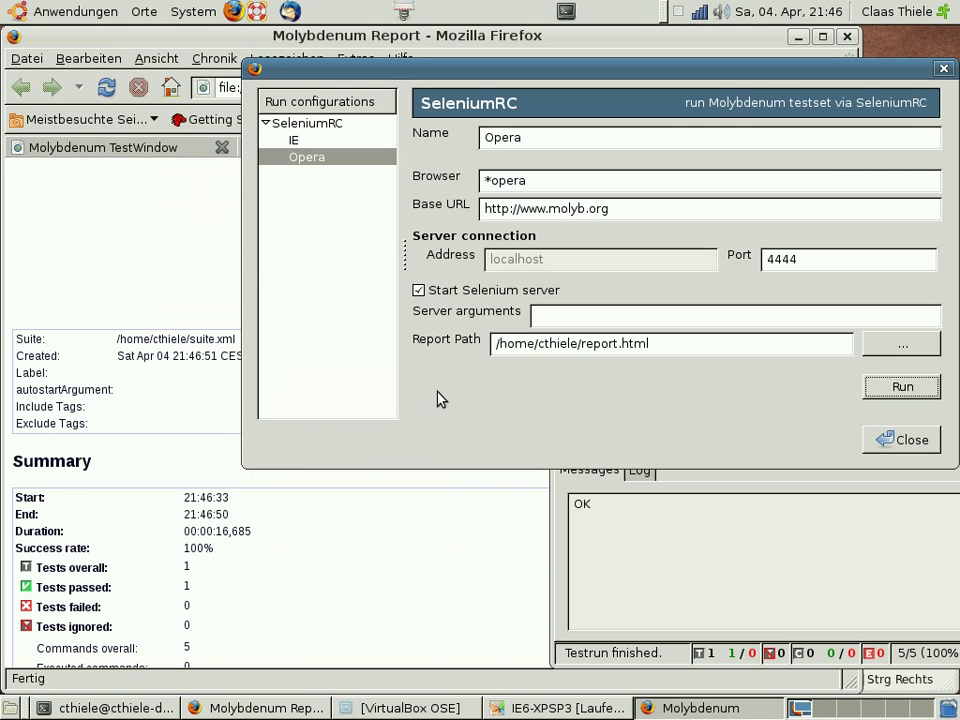
Close the run configurations and expand all five passed steps in Firefox's test report
click(884, 440)
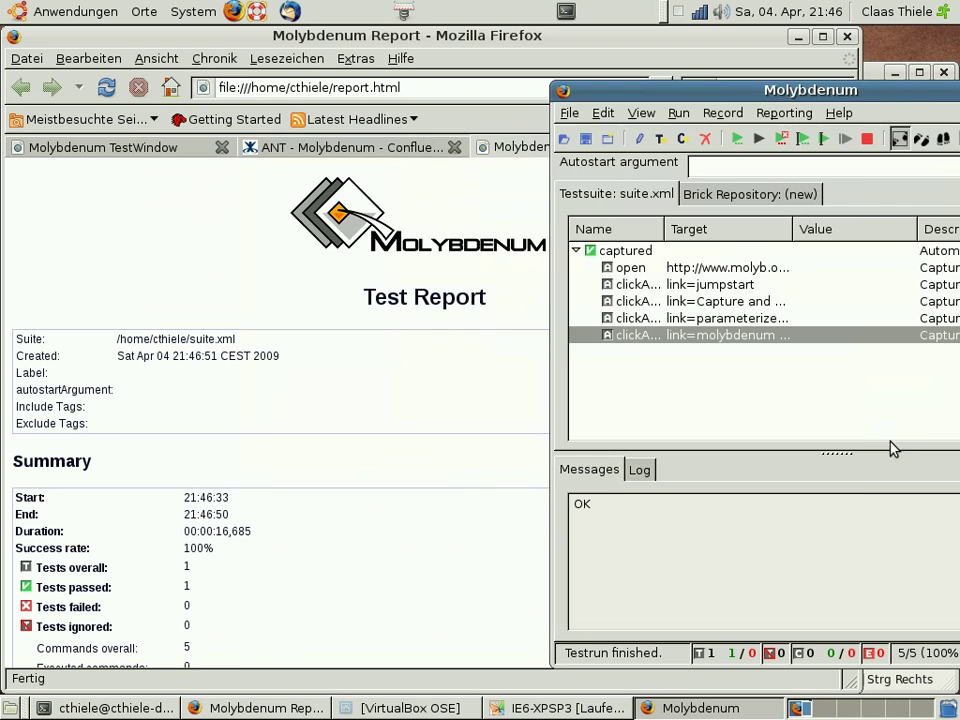
click(420, 385)
scroll(470, 360, down, 3)
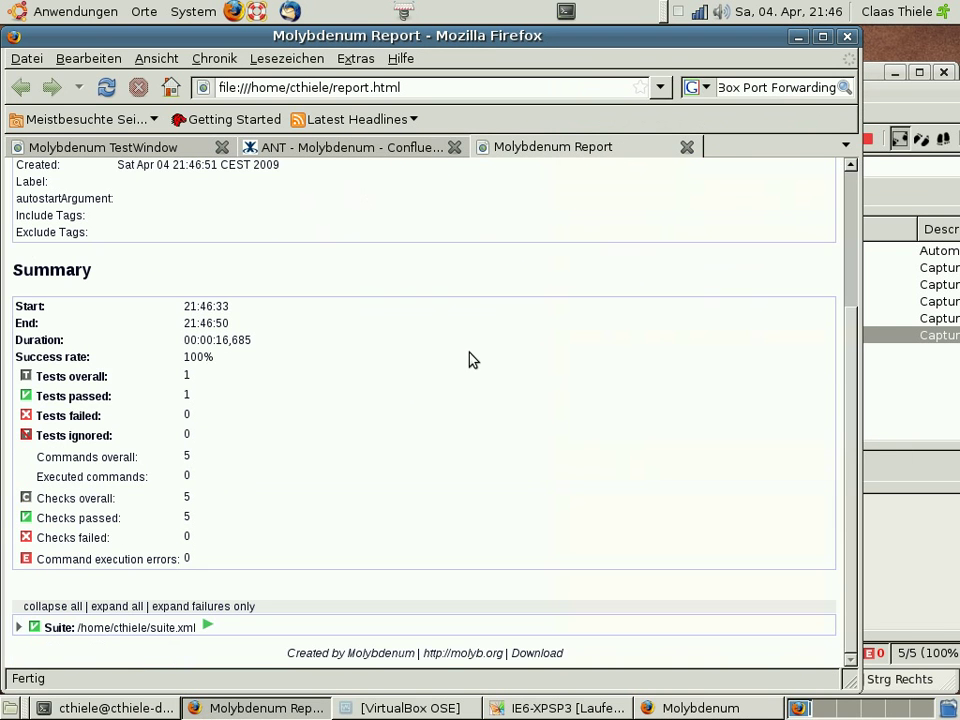
click(129, 606)
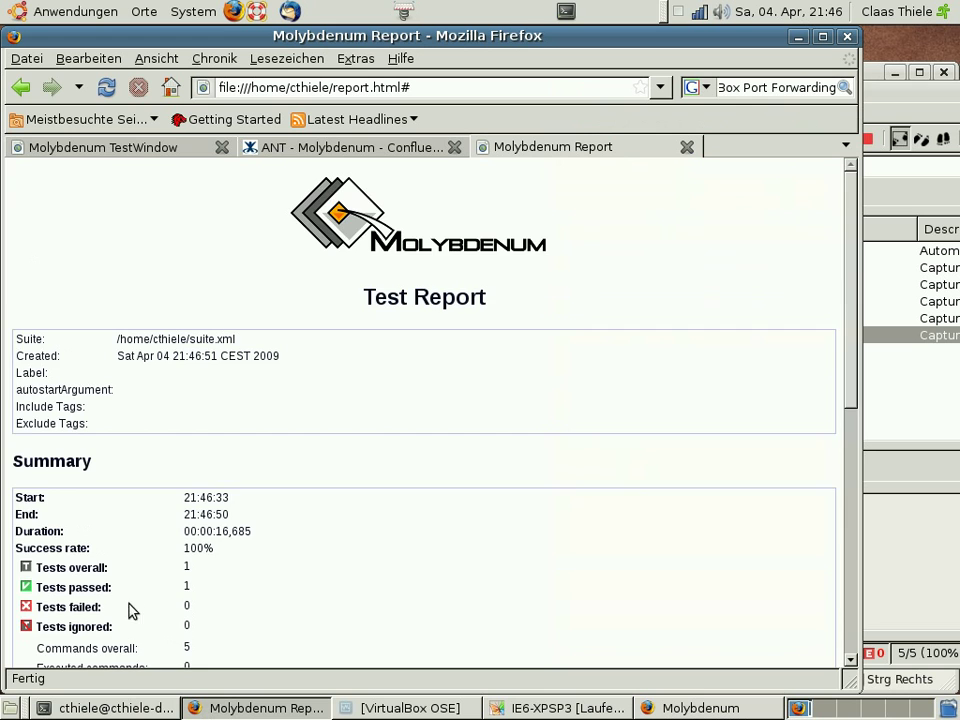
scroll(445, 455, down, 2)
scroll(448, 457, down, 7)
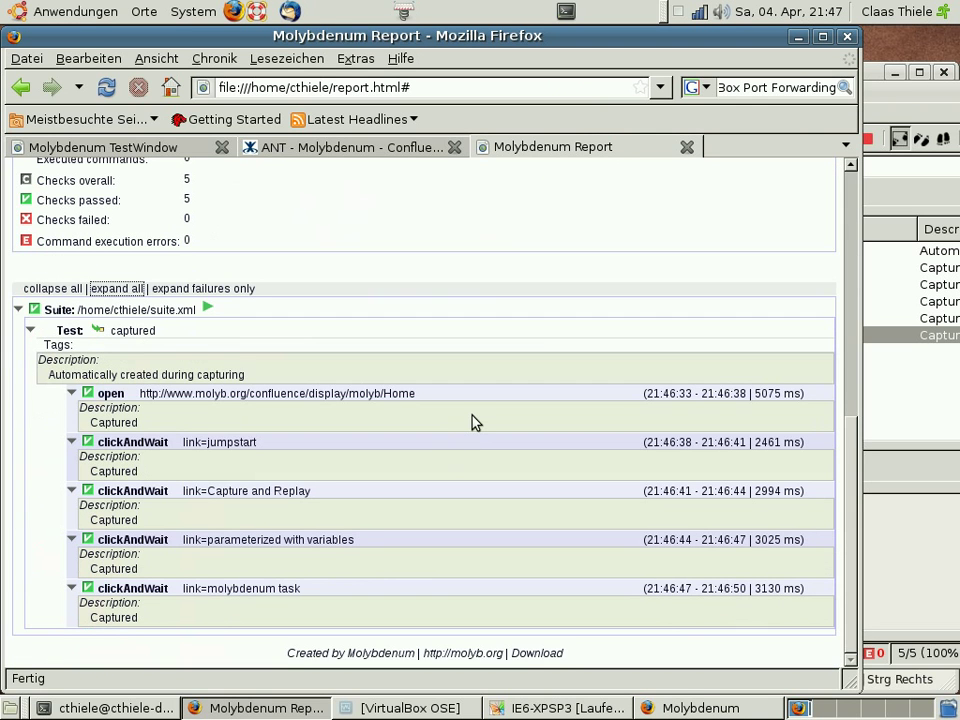
scroll(474, 423, up, 3)
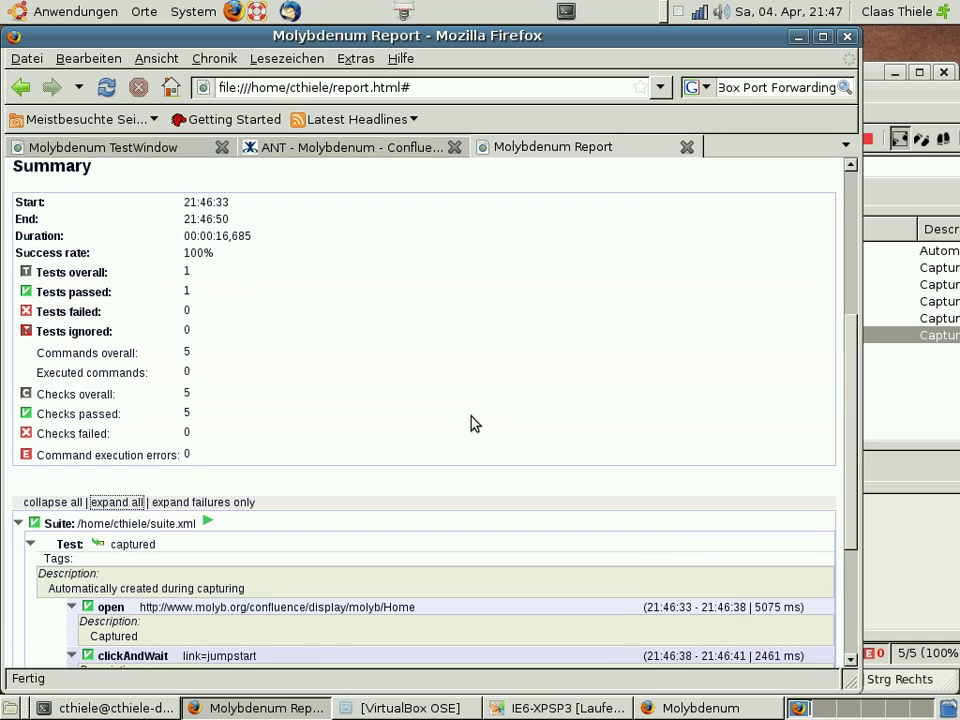
click(892, 105)
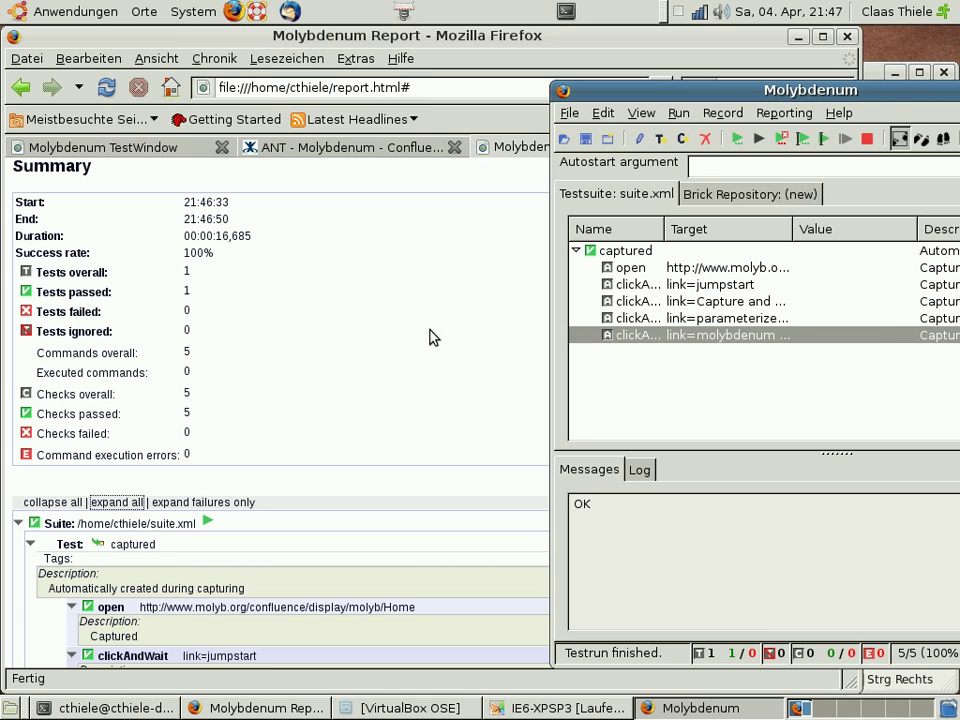
Check the SeleniumRC log in the IE6-XPSP3 guest console, then minimise it to the desktop
click(530, 708)
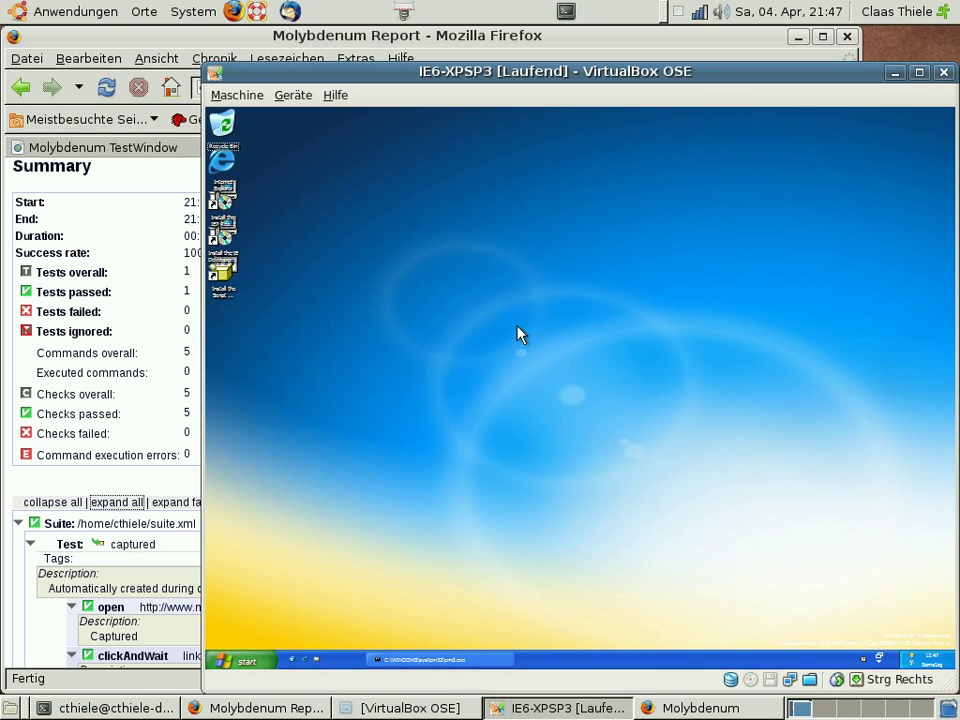
click(440, 662)
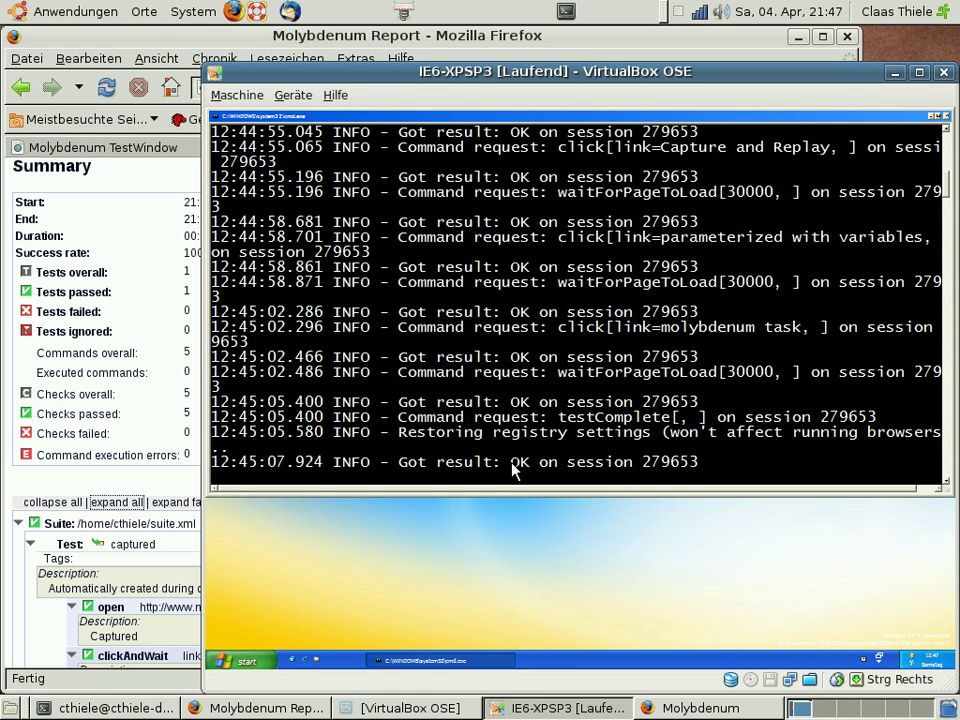
click(416, 662)
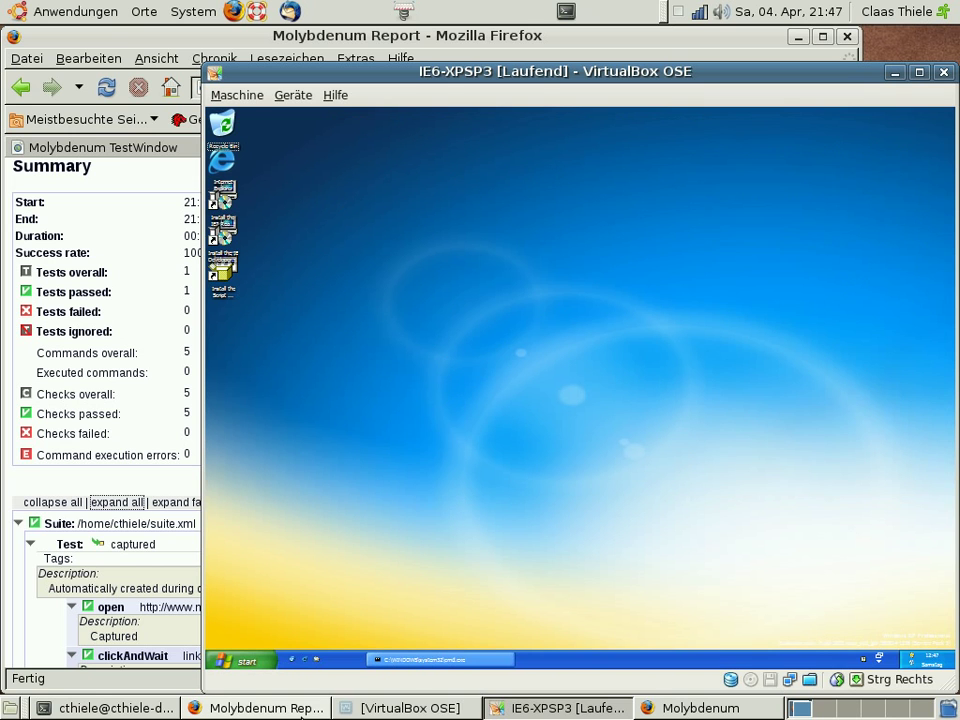
Run the suite through SeleniumRC with the IE configuration, producing report-ie.html
click(672, 708)
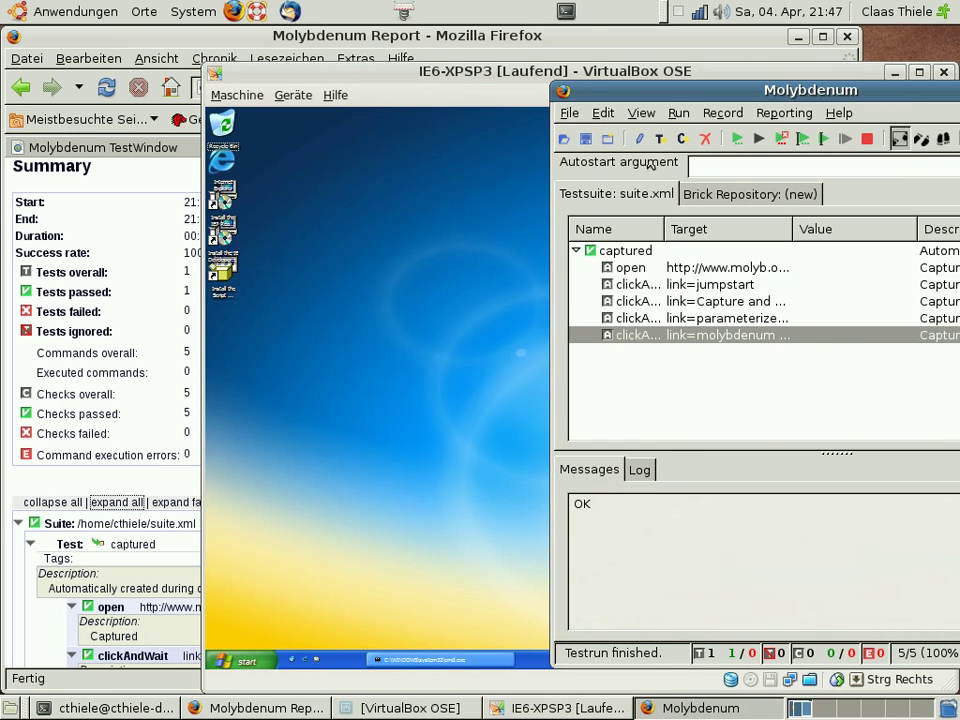
click(678, 113)
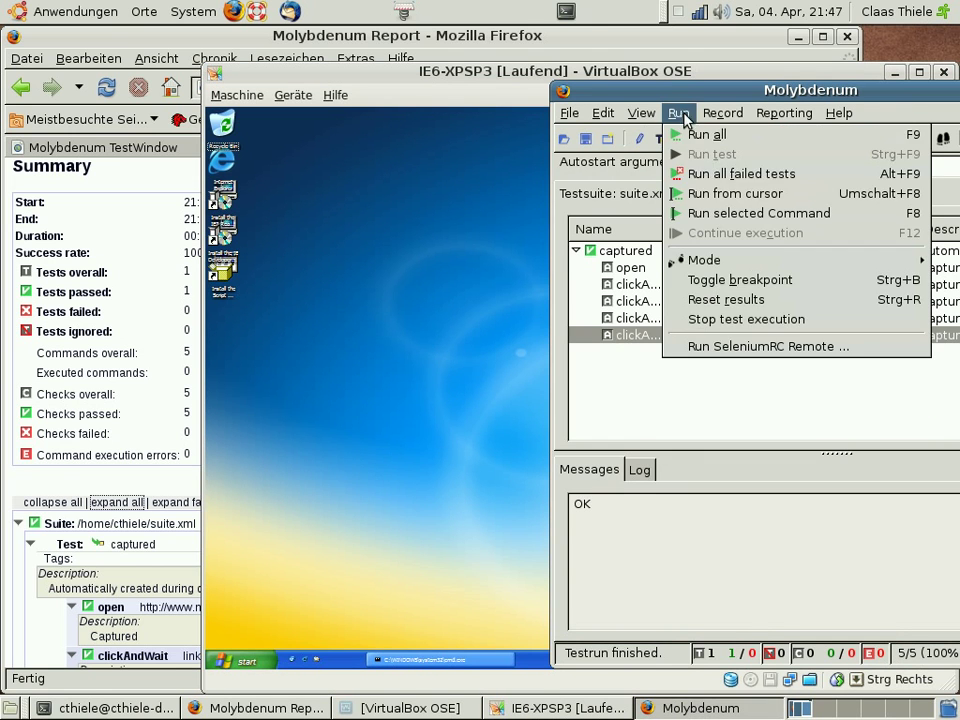
click(740, 346)
click(298, 141)
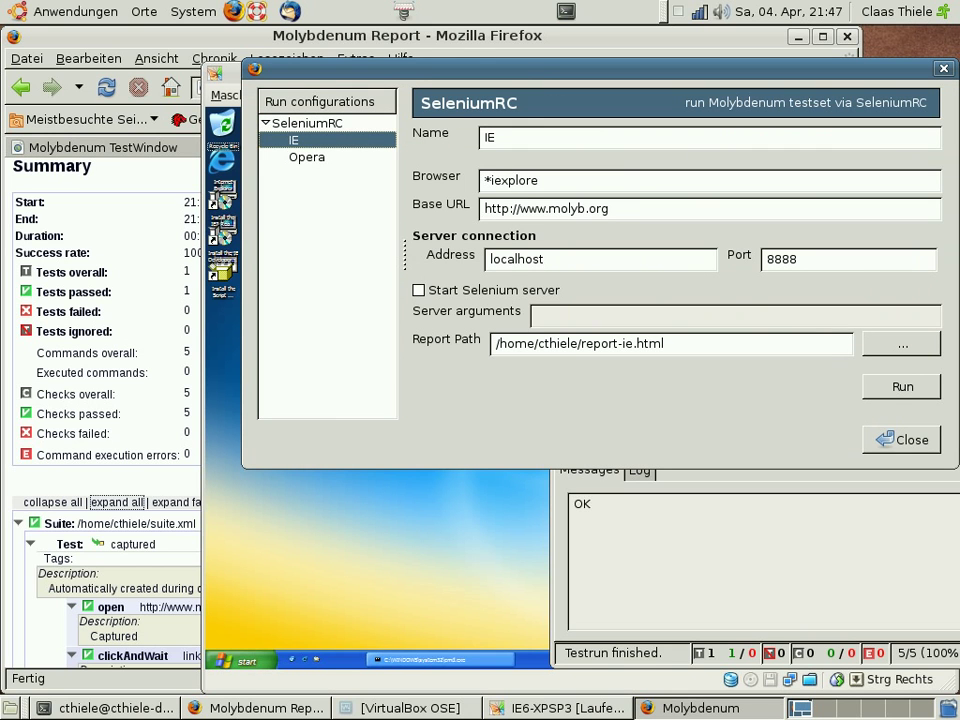
click(890, 390)
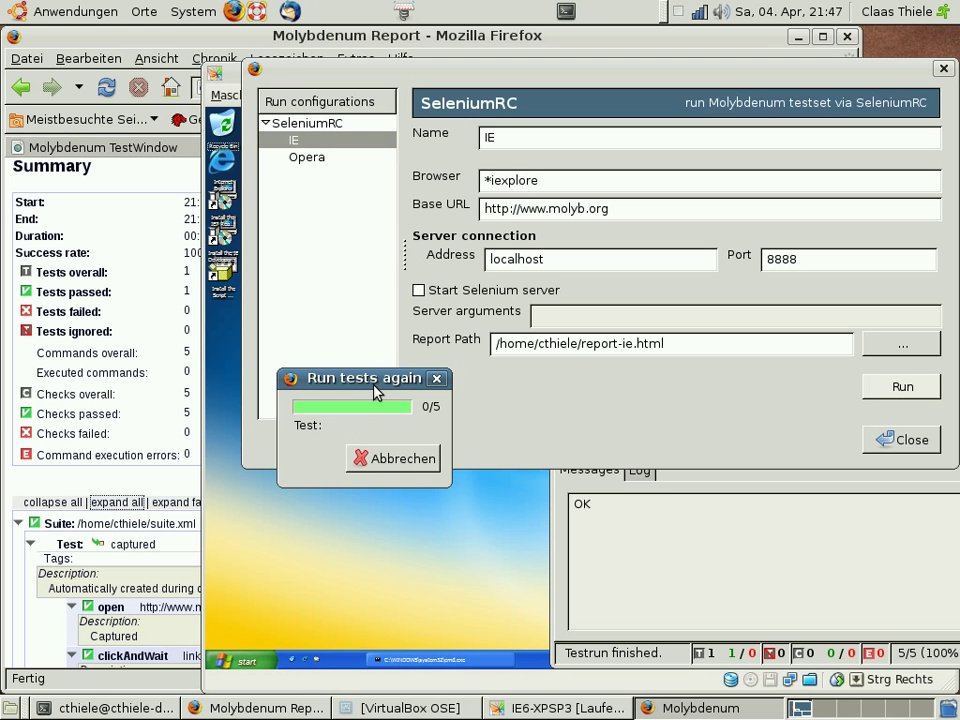
drag(365, 383, 126, 370)
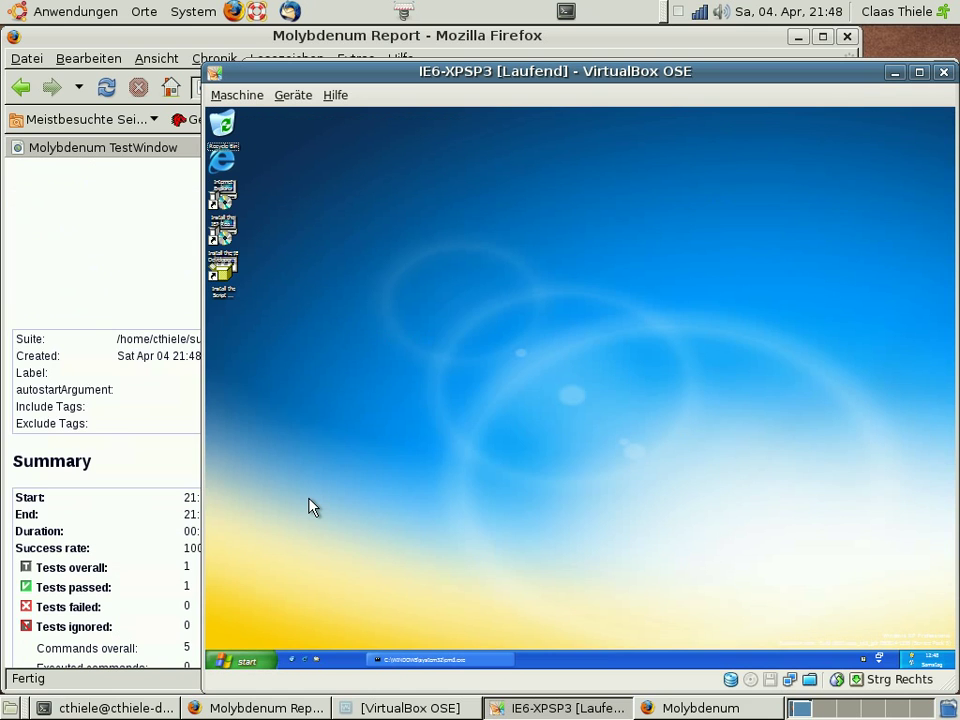
Expand all five steps of report-ie.html in Firefox, confirming a 100% success rate
click(142, 287)
scroll(330, 320, down, 4)
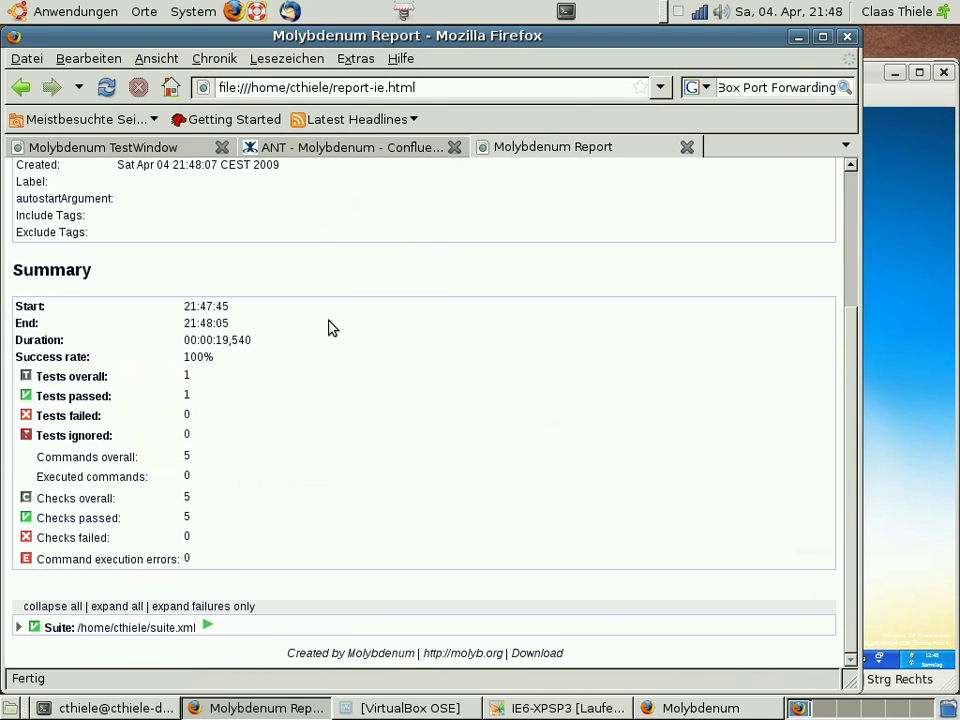
click(117, 606)
scroll(503, 450, down, 5)
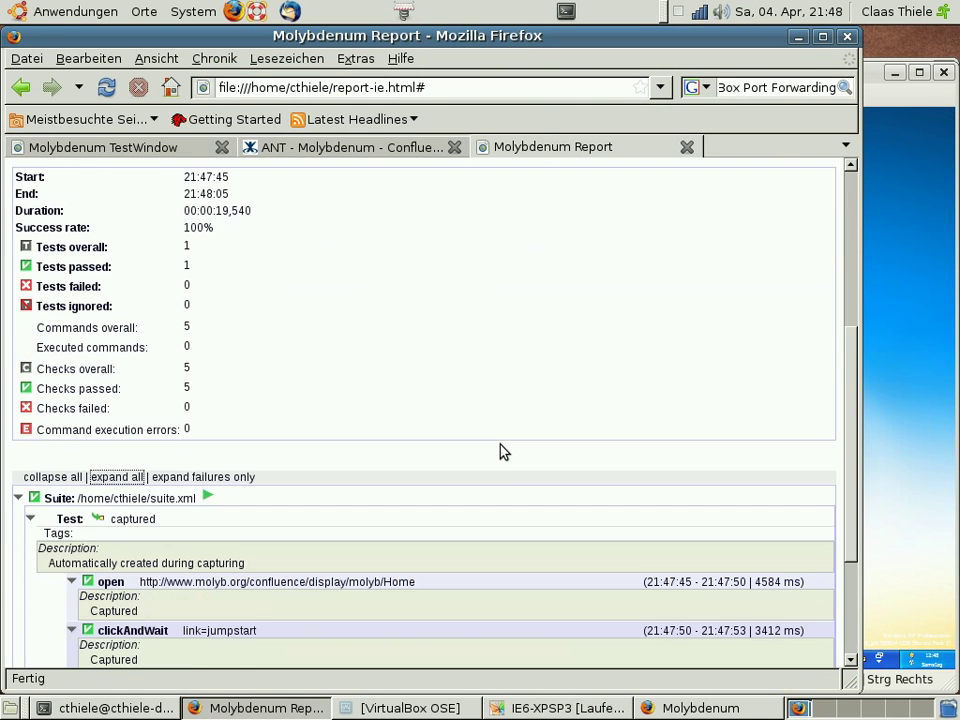
scroll(503, 450, down, 3)
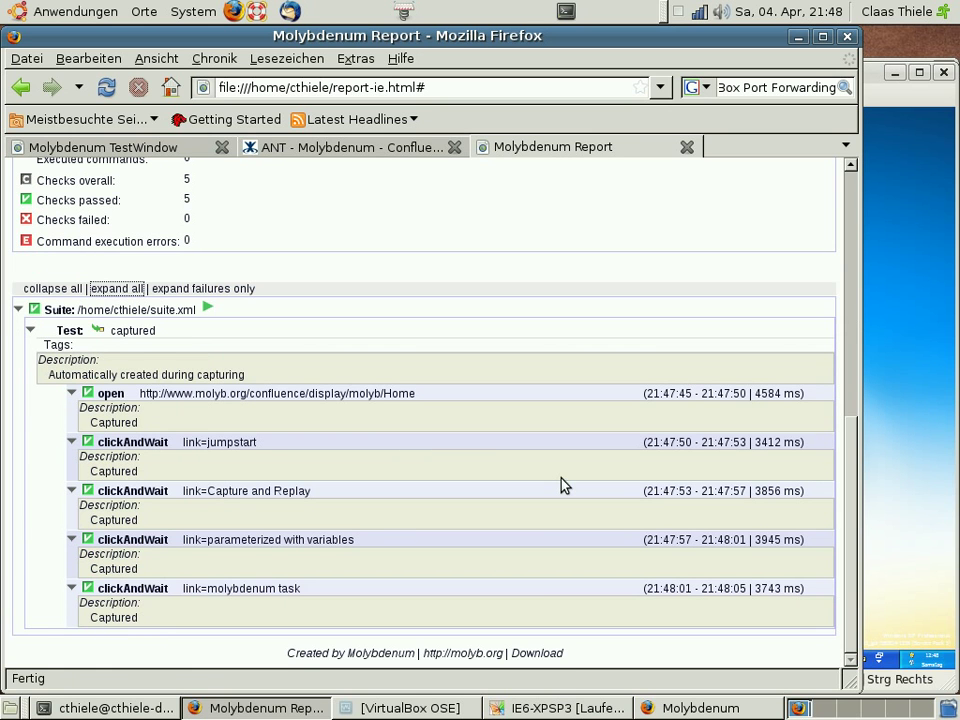
scroll(563, 486, up, 4)
scroll(563, 486, up, 5)
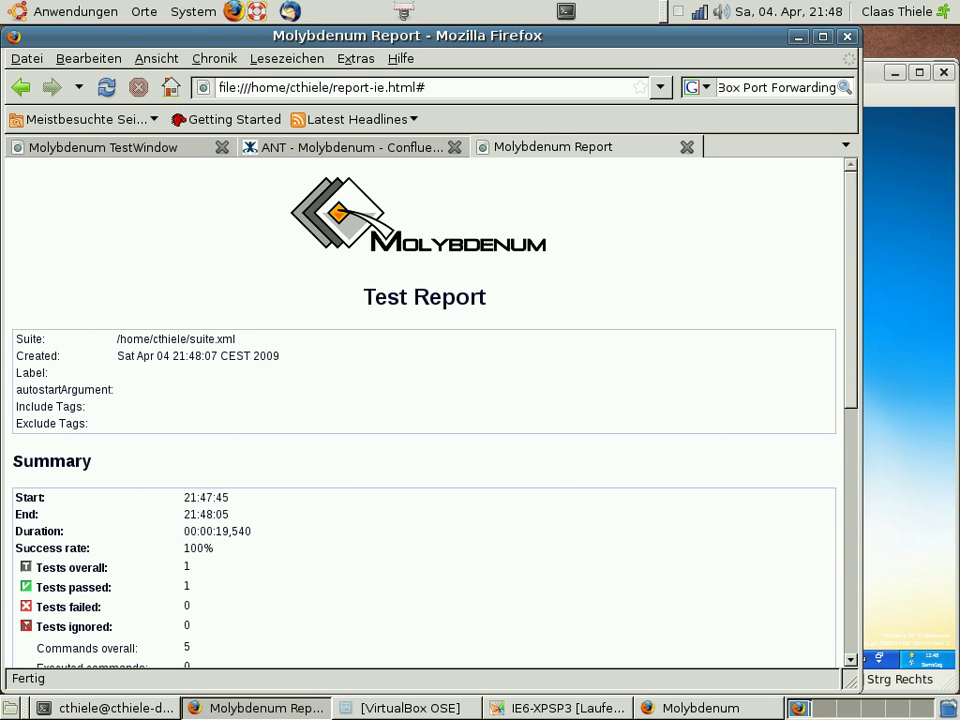
Go to molyb.org and open its Documentation page
click(454, 90)
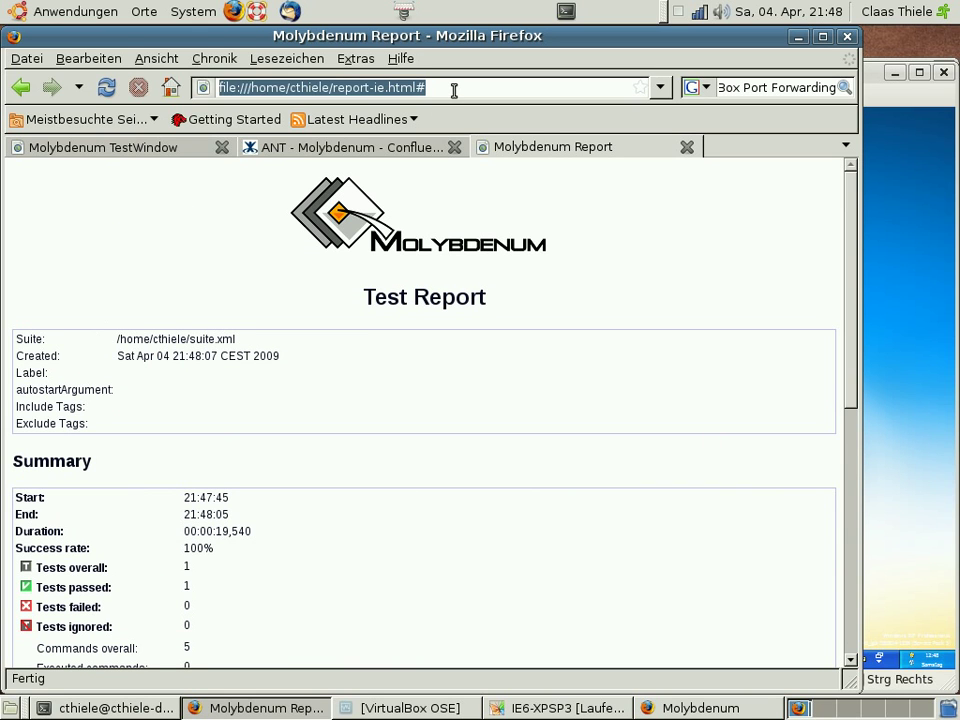
text(moly)
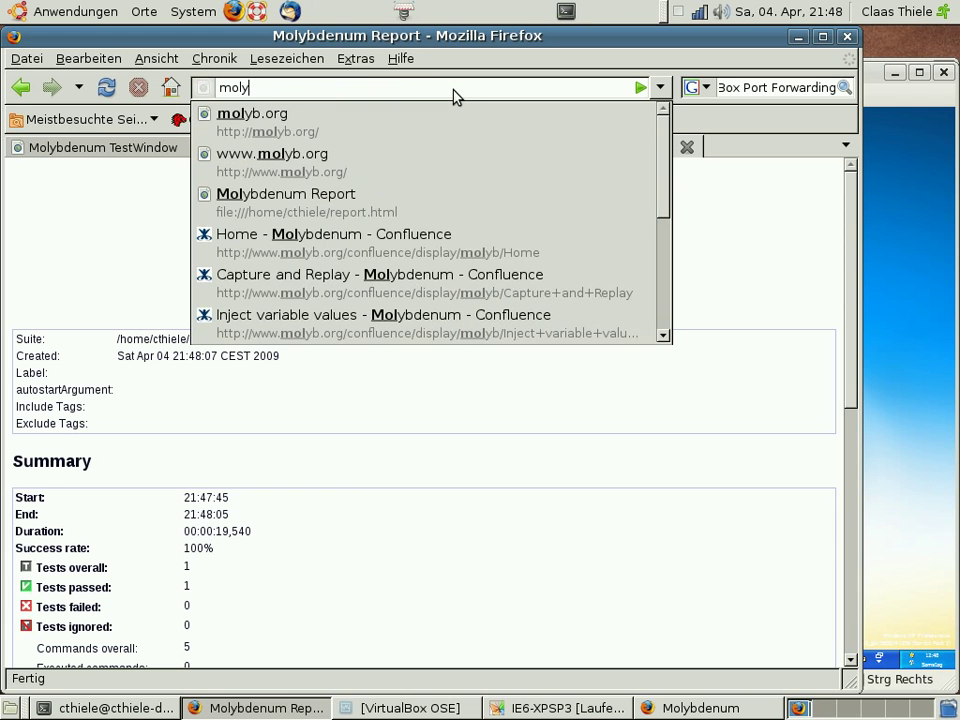
text(b)
key(Down)
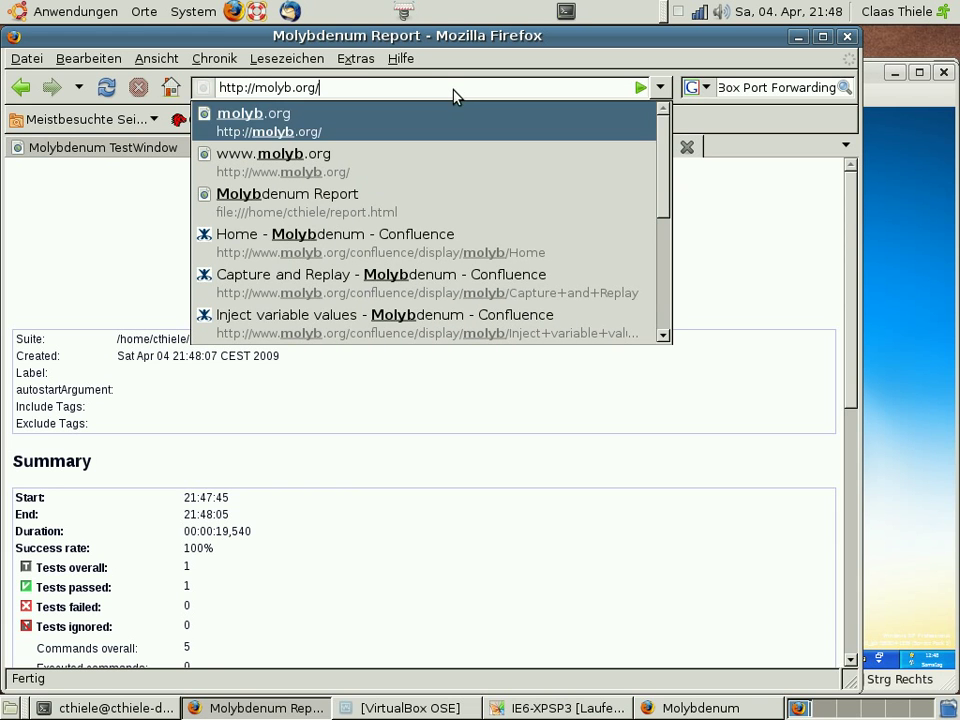
key(Return)
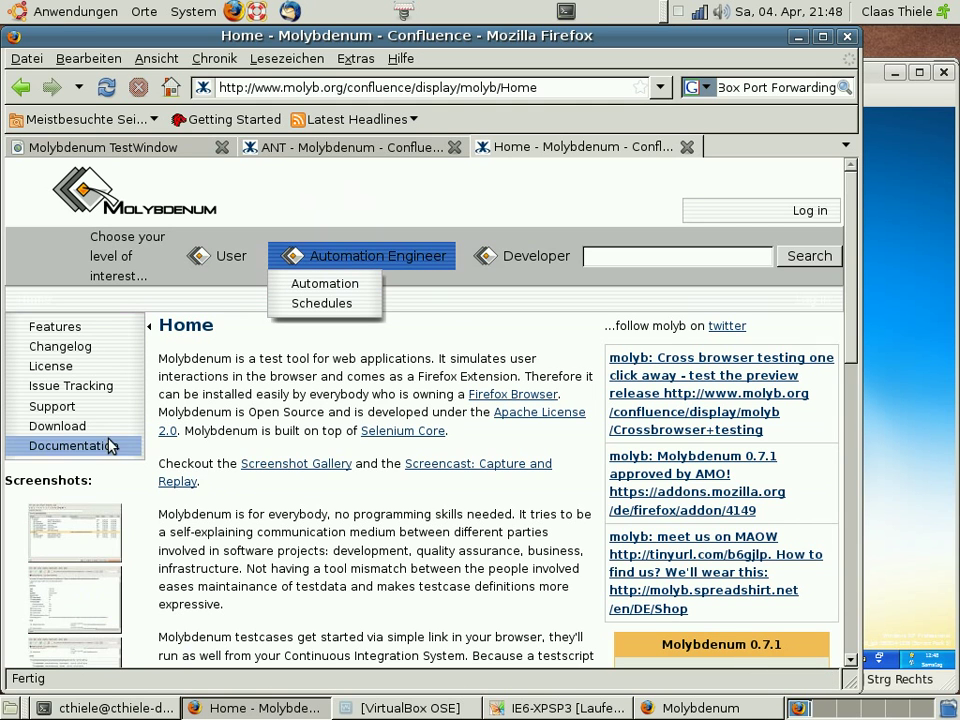
click(93, 448)
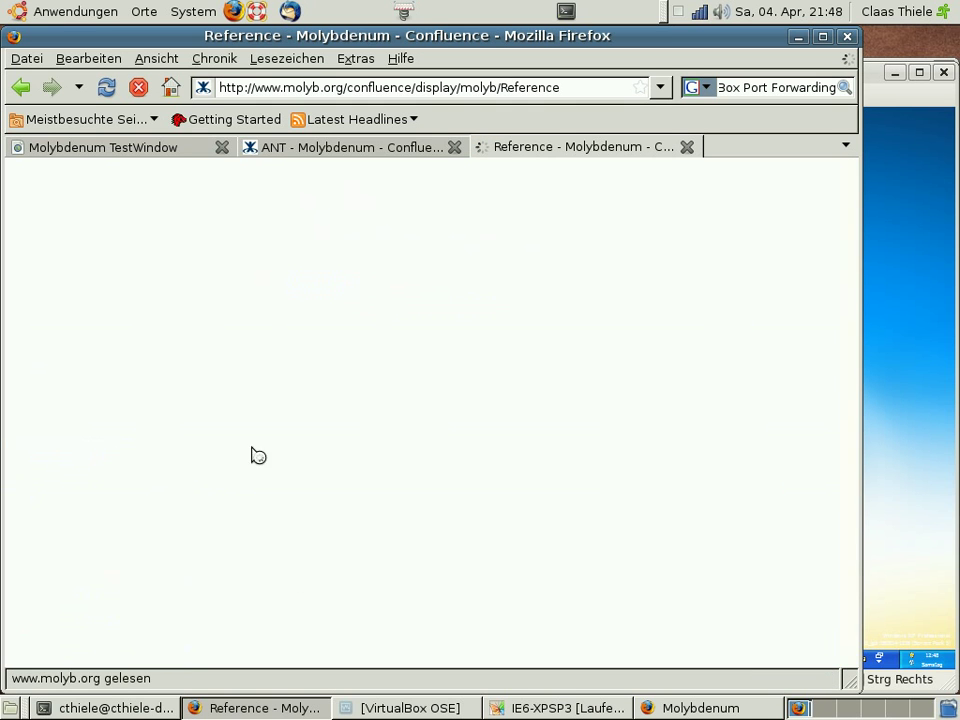
scroll(358, 443, down, 3)
scroll(358, 443, down, 1)
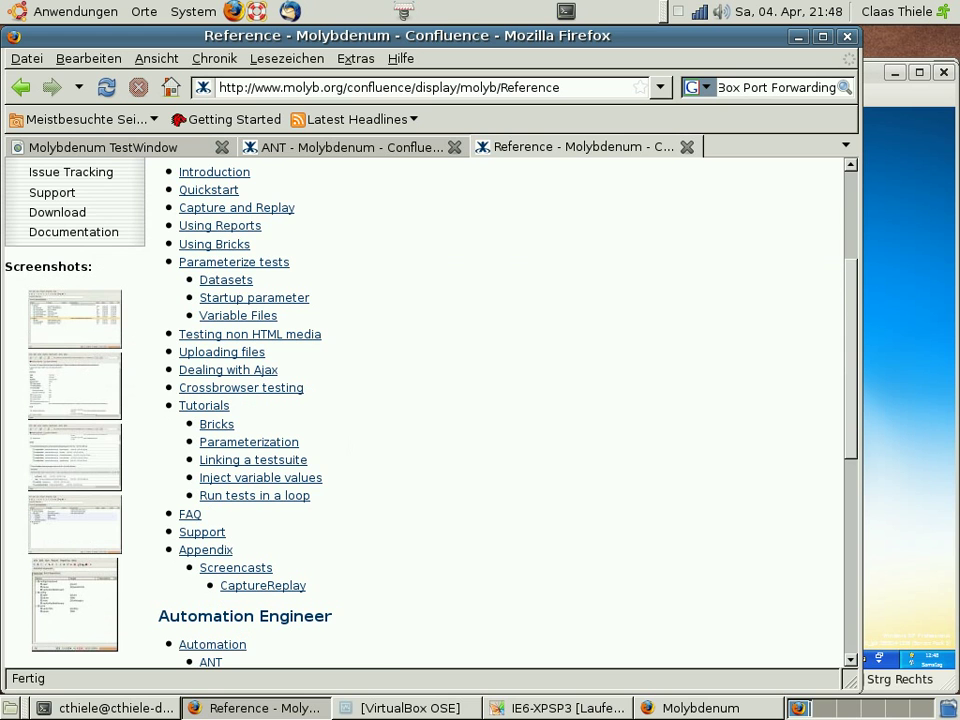
Open the Crossbrowser testing page and scroll down to the Run-menu screenshot
click(281, 390)
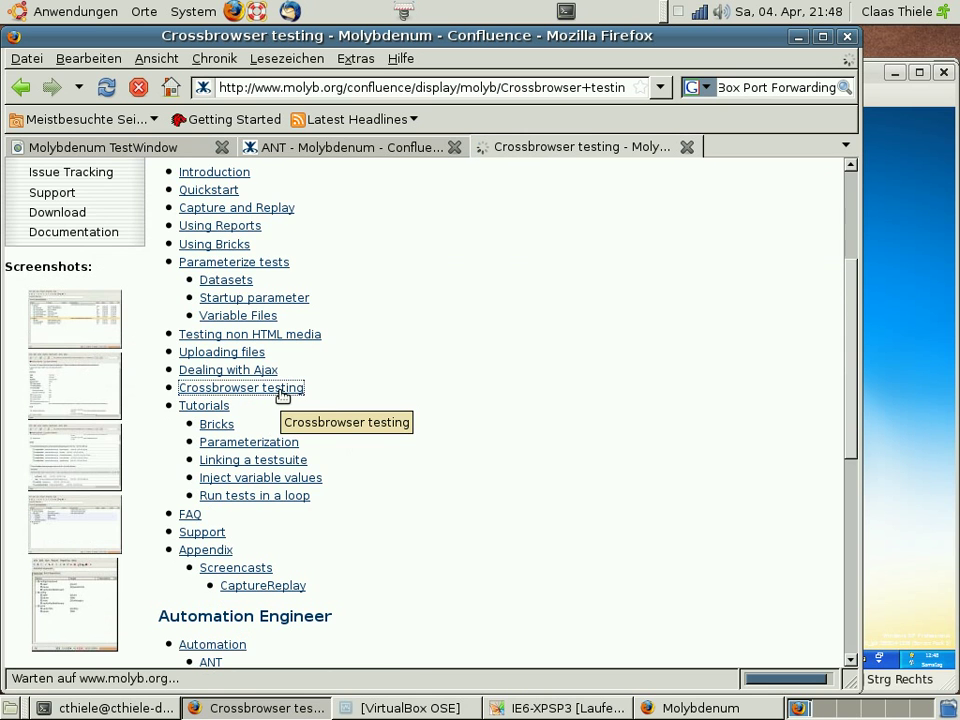
scroll(486, 336, down, 3)
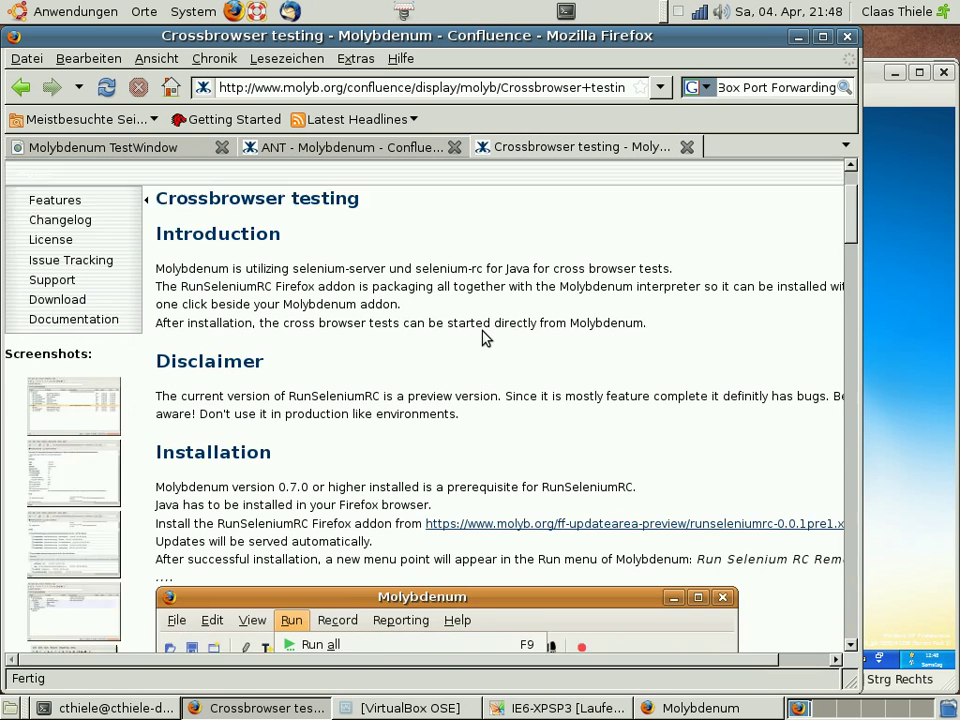
scroll(483, 338, down, 2)
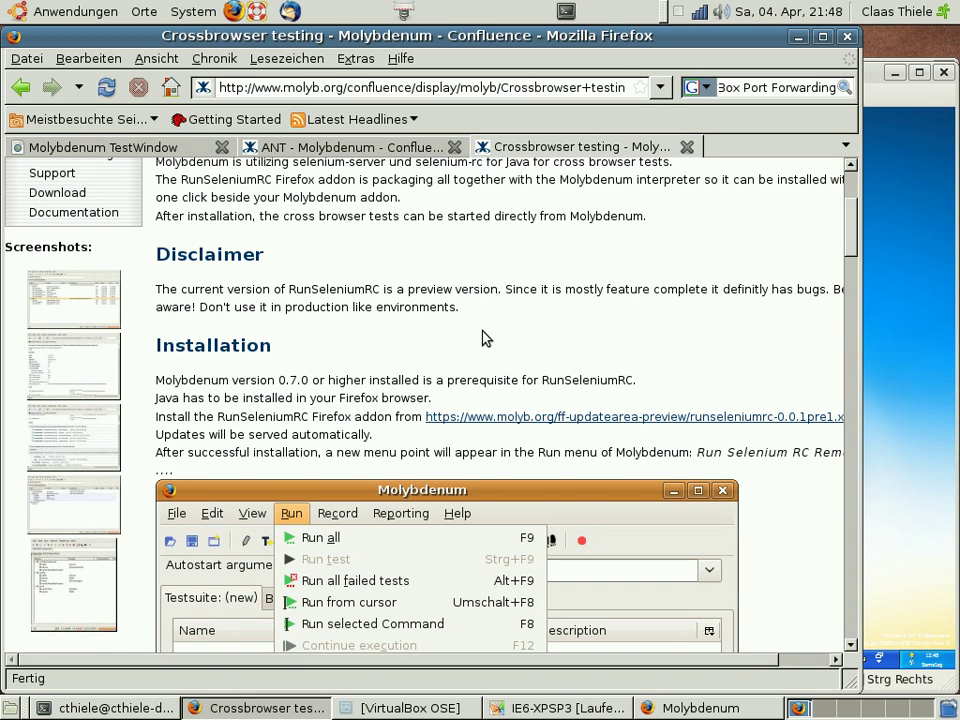
scroll(482, 338, down, 4)
scroll(482, 338, down, 1)
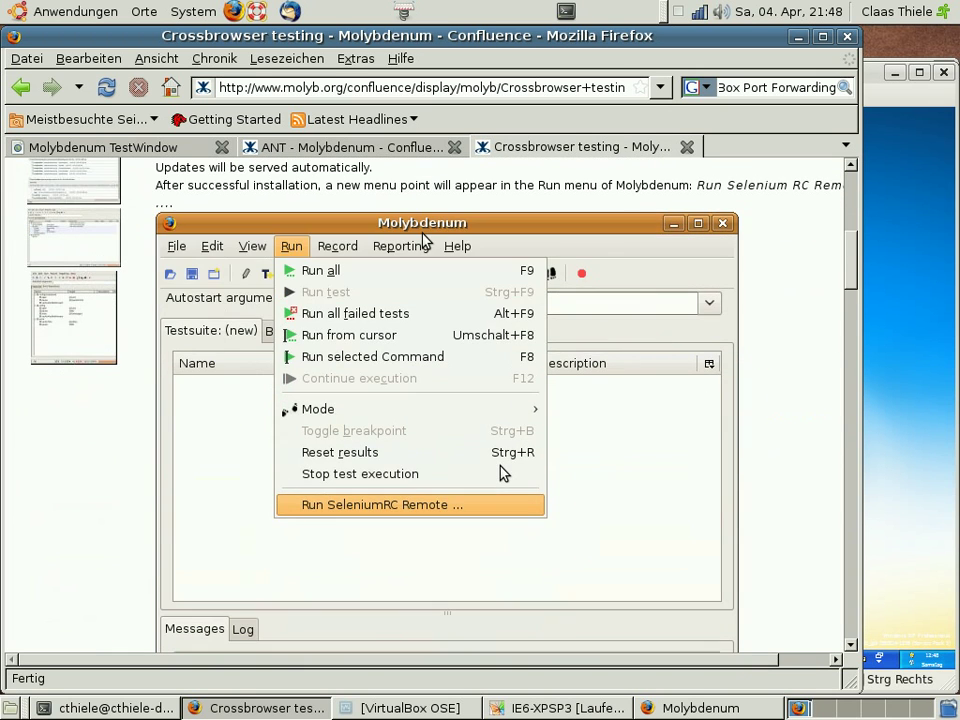